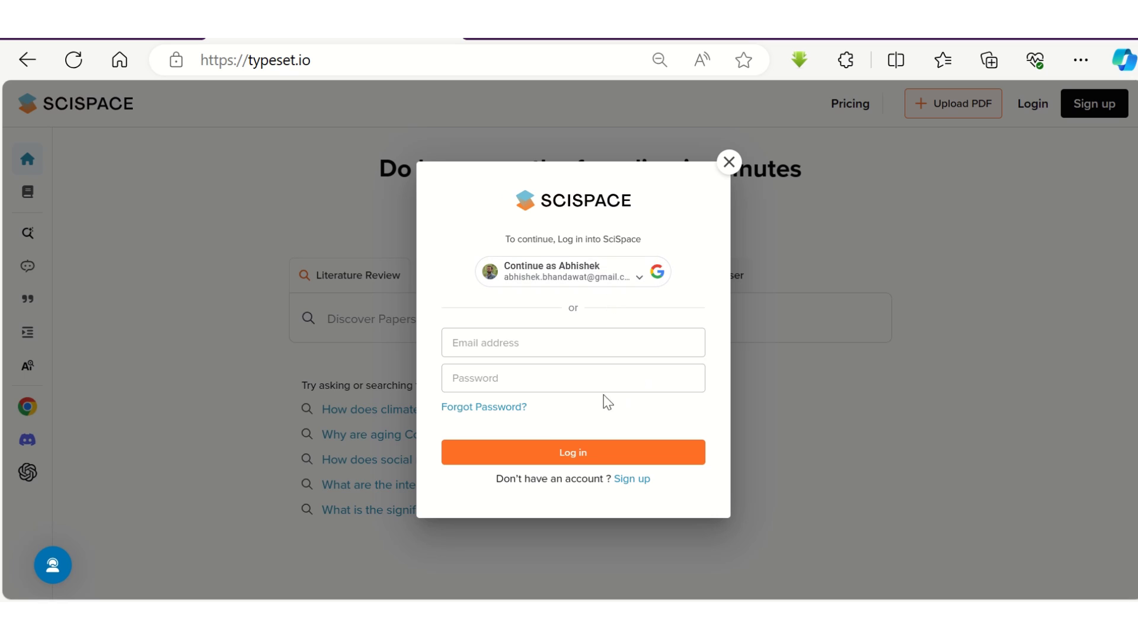
Sign in with the Google account and enter 'Genome wide identification of metabolite transporters in wheat.' as the literature review query.
click(558, 276)
click(599, 359)
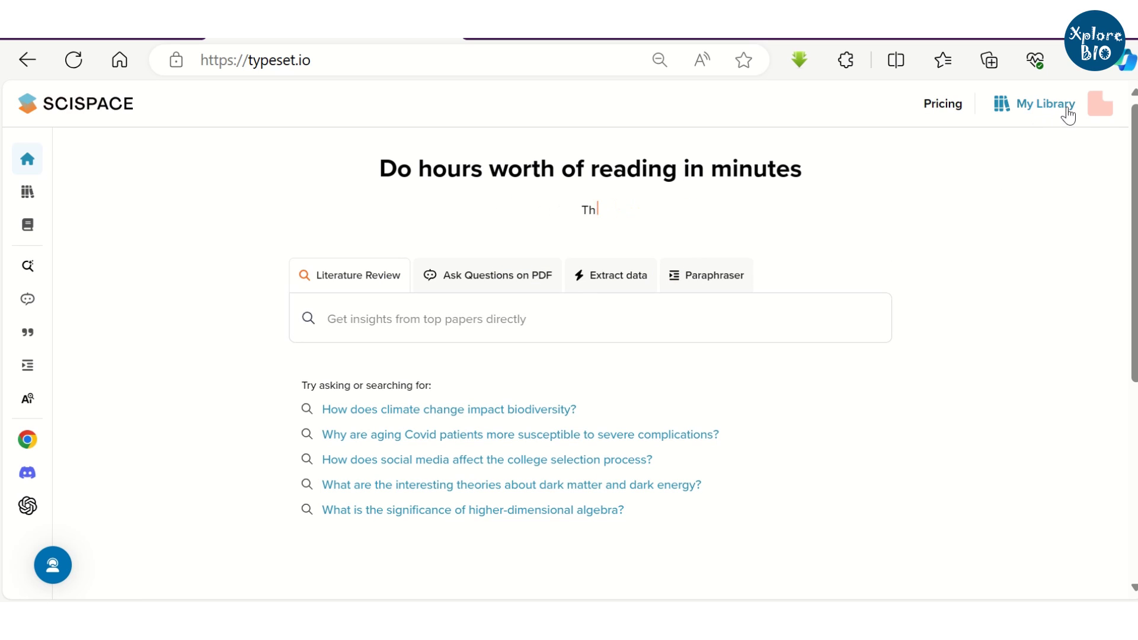
click(320, 319)
text(Genome wide identification of metabolite transporters)
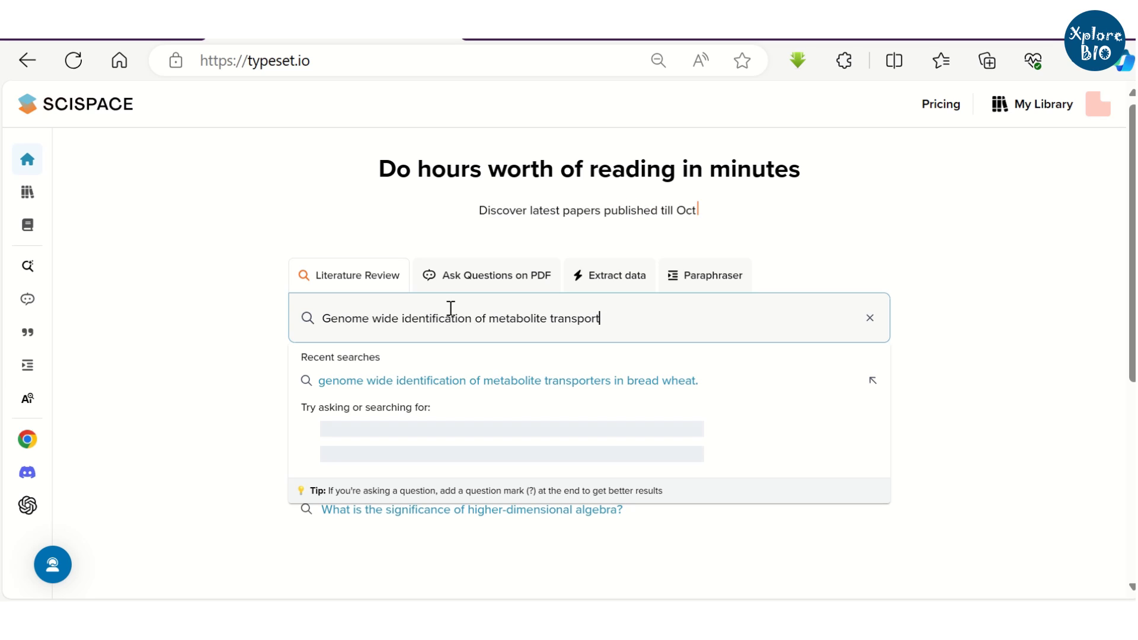
text( in wheat.)
Run the wheat metabolite transporter search and scroll through the insight summary and 10 returned papers.
key(Return)
scroll(546, 207, down, 2)
scroll(152, 289, up, 2)
scroll(178, 376, down, 2)
scroll(260, 369, down, 4)
scroll(259, 369, down, 4)
scroll(341, 363, down, 1)
scroll(209, 358, down, 1)
scroll(382, 366, down, 3)
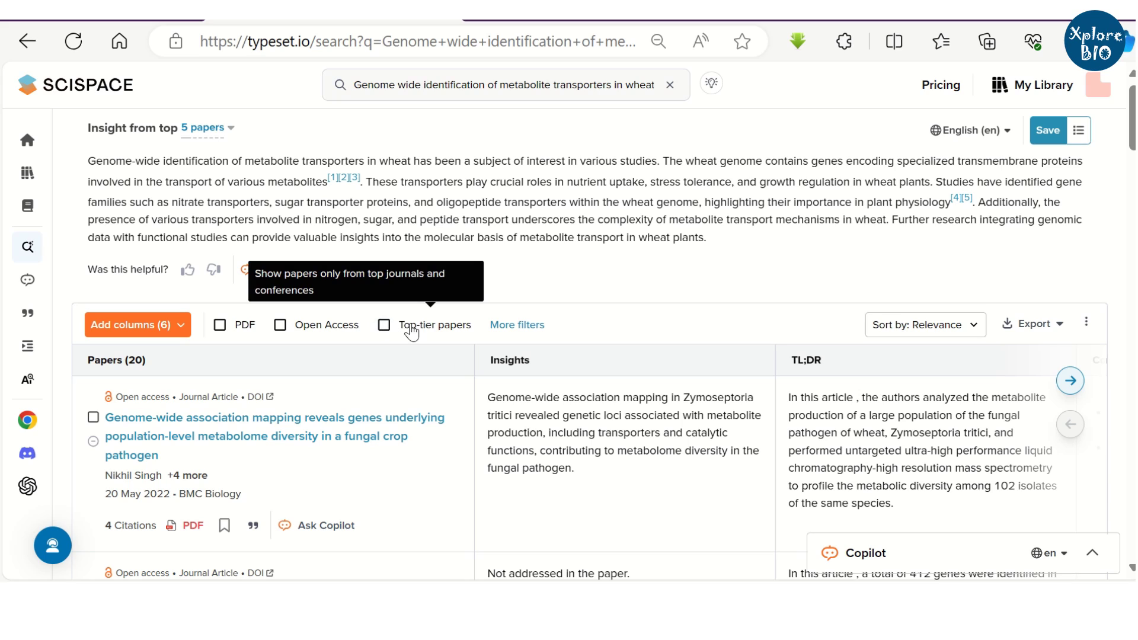
Inspect the Publication Type, Journals, Conferences and Year filters under More filters without applying any.
click(505, 326)
click(314, 359)
click(473, 359)
click(556, 361)
click(533, 329)
scroll(570, 476, down, 1)
click(559, 401)
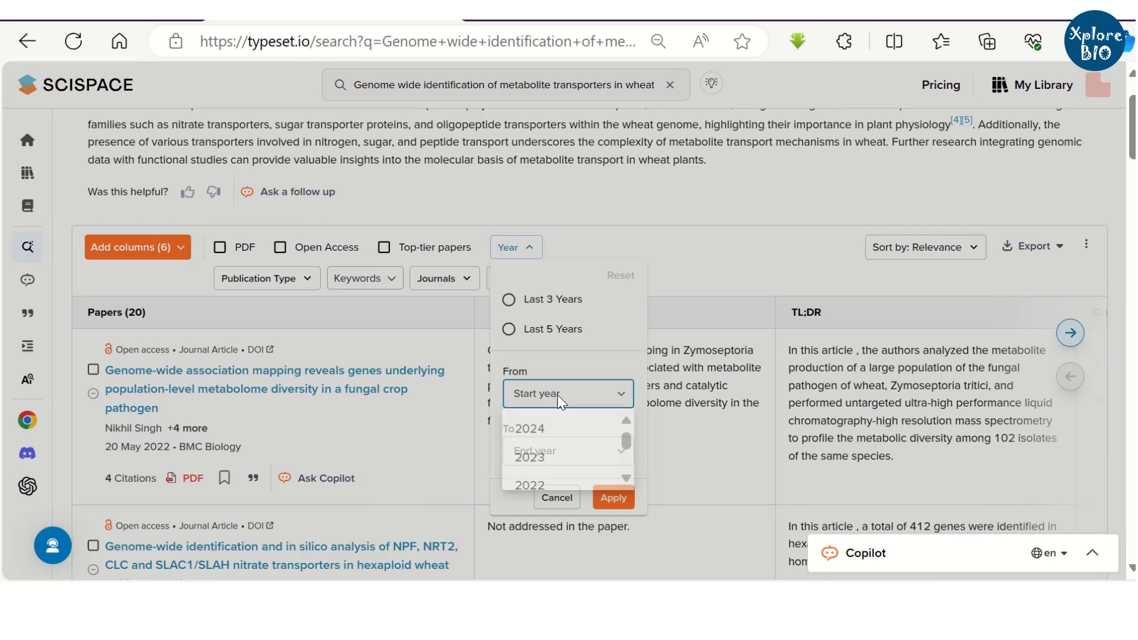
click(559, 401)
click(684, 229)
Sort the results by Citation Count and check the top papers' citation counts.
click(900, 252)
click(935, 304)
scroll(659, 314, down, 3)
scroll(657, 318, down, 2)
drag(112, 428, 161, 423)
drag(106, 271, 164, 271)
scroll(165, 368, down, 1)
scroll(107, 492, down, 3)
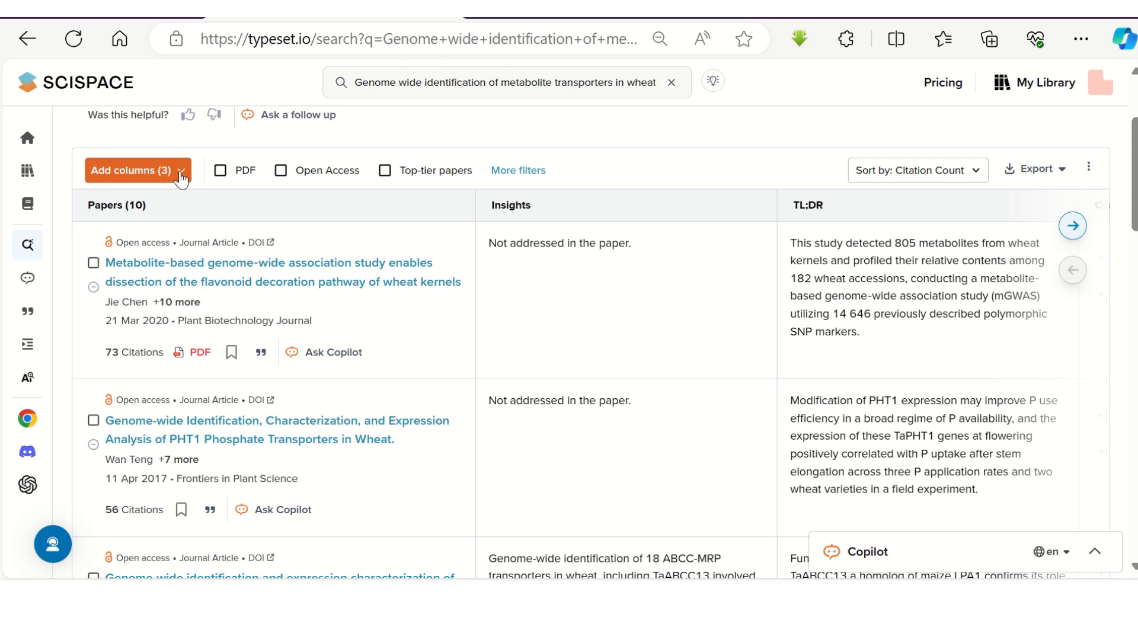
Add the Summarized Abstract column to the results table and scroll sideways to view it.
click(181, 176)
click(104, 365)
drag(296, 289, 296, 335)
scroll(148, 388, down, 1)
click(252, 443)
scroll(666, 450, left, 3)
scroll(666, 450, right, 2)
scroll(667, 449, left, 5)
scroll(948, 439, right, 5)
scroll(916, 380, up, 3)
scroll(980, 379, down, 1)
scroll(988, 519, right, 5)
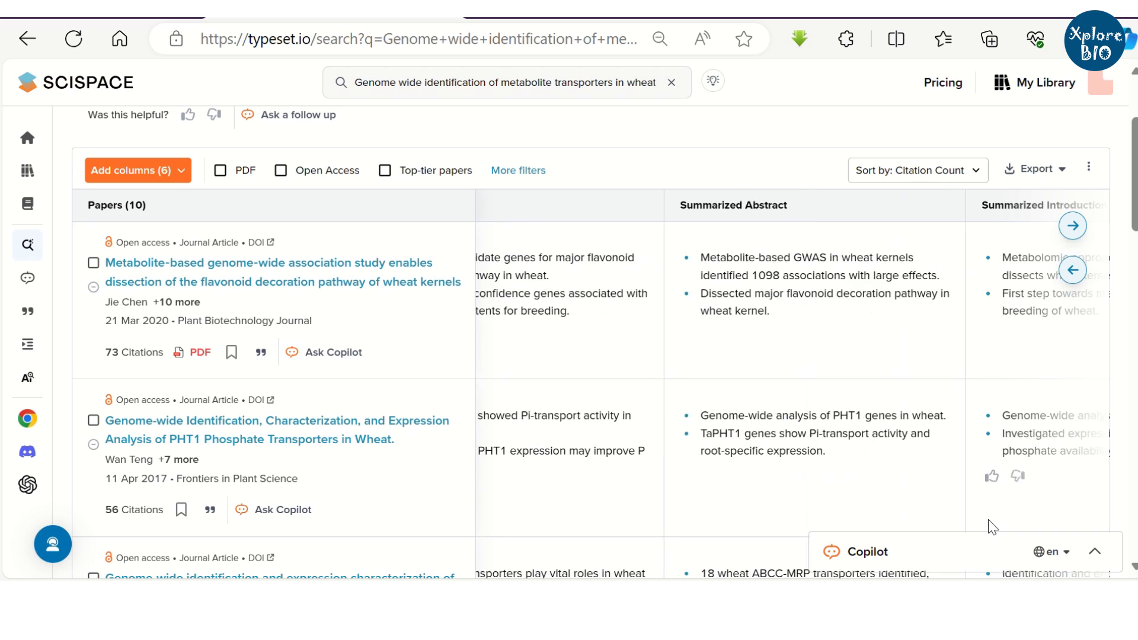
Ask Copilot on the PHT1 phosphate transporter paper 'how TaPHT1 gene was cloned?'.
scroll(913, 468, right, 5)
scroll(913, 468, down, 1)
click(278, 452)
click(880, 524)
text(how TaPHT1 gene was cloned?)
key(Return)
Read through Copilot's answer on cloning the TaPHT1 genes.
scroll(962, 294, down, 2)
scroll(928, 292, down, 1)
scroll(1060, 309, down, 3)
scroll(1050, 316, down, 1)
scroll(1031, 313, down, 2)
scroll(1021, 311, down, 1)
scroll(1010, 295, down, 1)
scroll(897, 311, down, 2)
scroll(913, 308, down, 2)
scroll(890, 313, down, 1)
Send Copilot the question about future studies building on the PHT1 paper's findings.
key(Escape)
text(this)
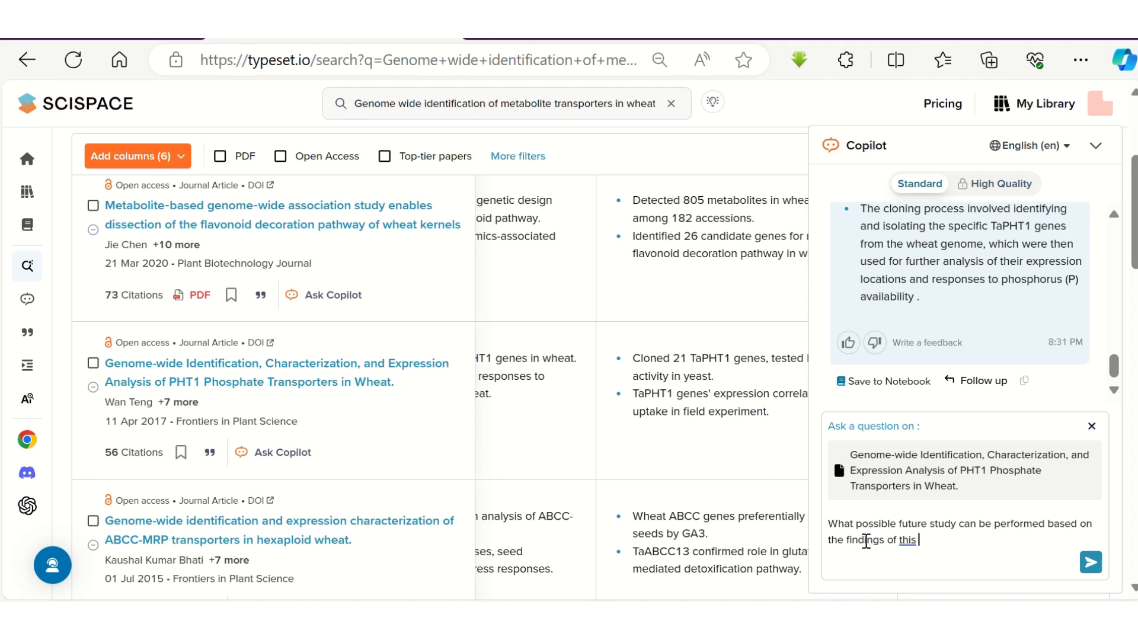
key(Return)
Select the PHT1 passages in Copilot's future-study answer.
drag(875, 276, 1053, 300)
drag(871, 315, 1065, 313)
scroll(1061, 326, down, 1)
scroll(1047, 321, down, 1)
drag(867, 303, 1048, 320)
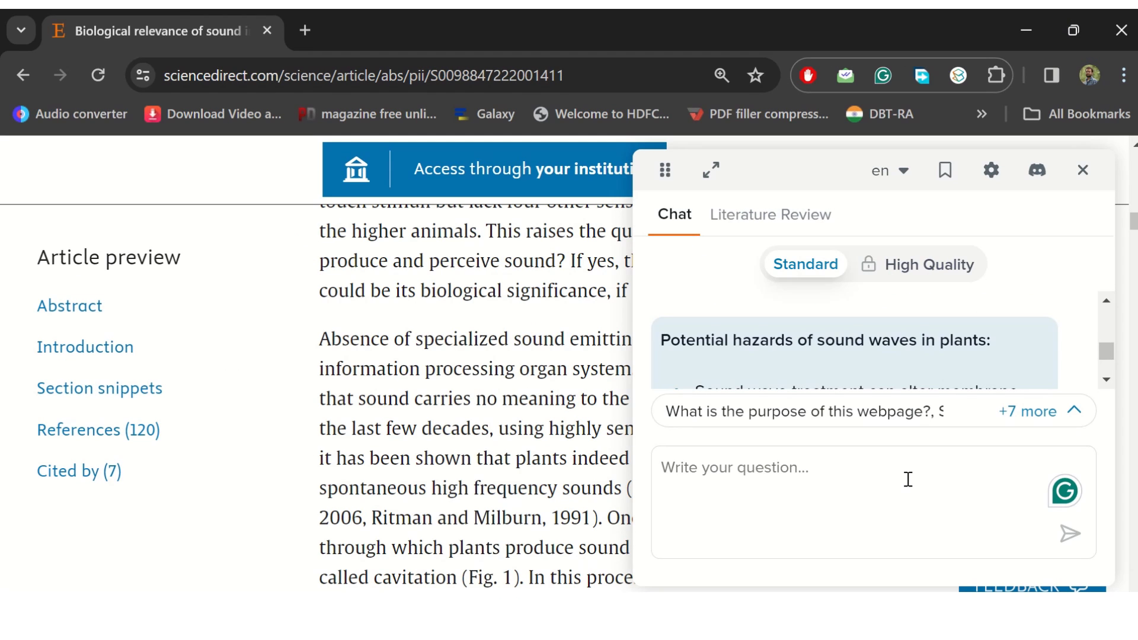
Ask the extension's Copilot 'what is cavitation' about the plant sound article.
text(what is cavitation?)
key(Return)
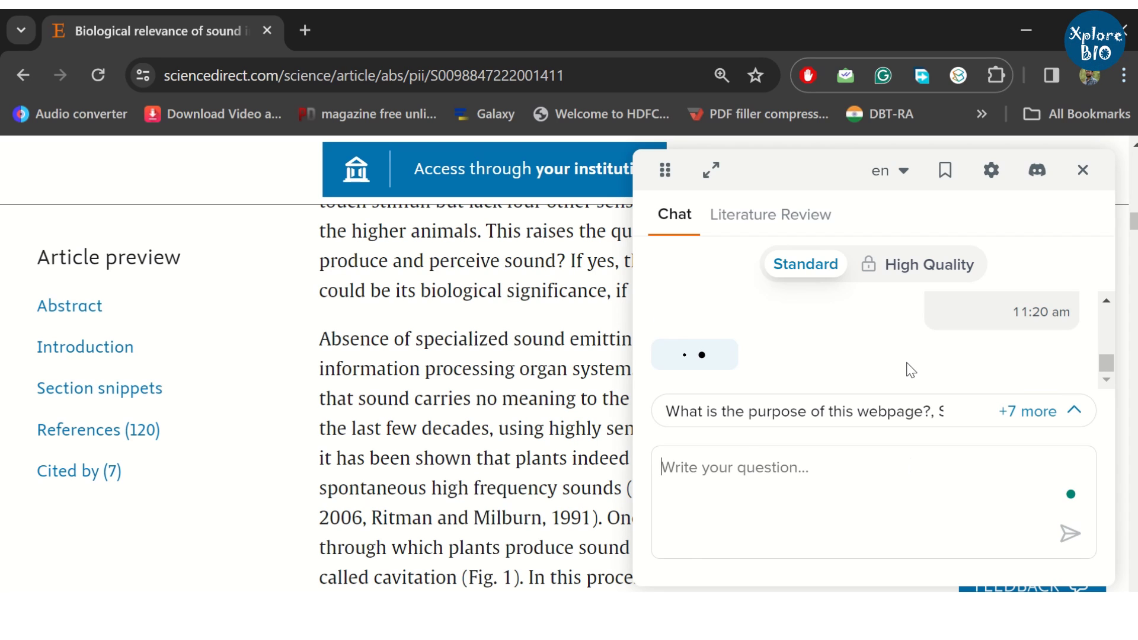